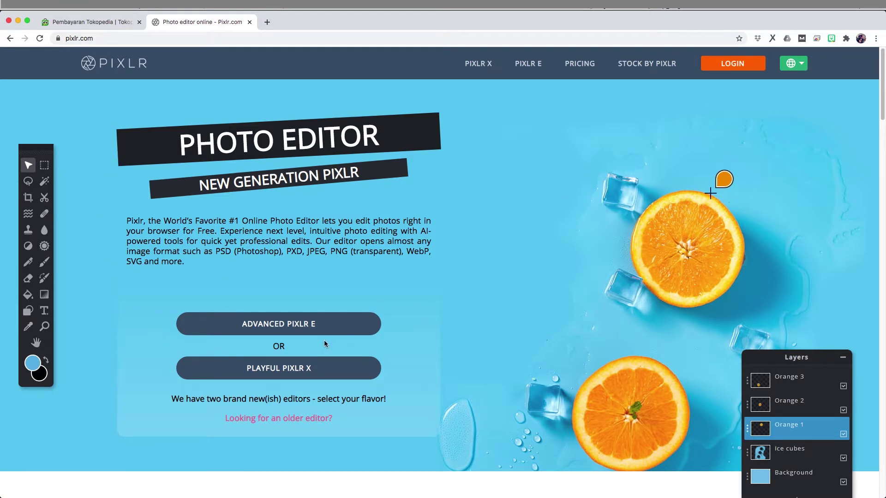
Launch the Pixlr X editor and begin opening an image from the computer
left_click(324, 368)
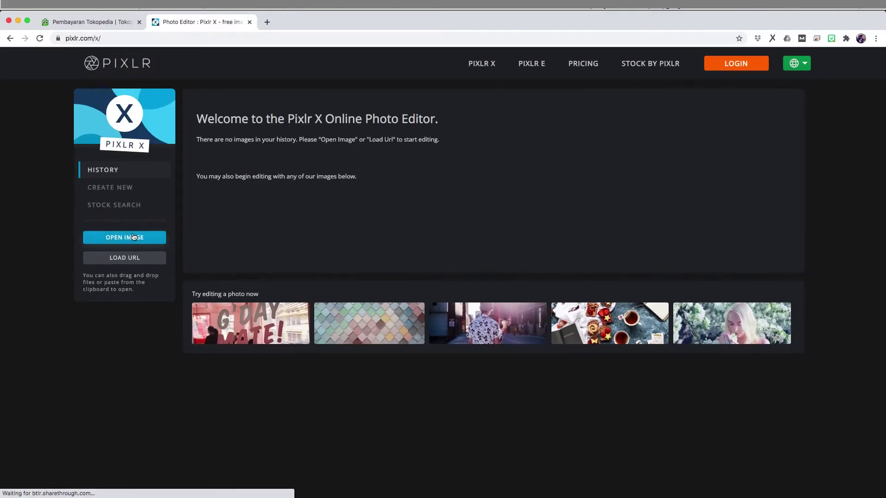
left_click(133, 237)
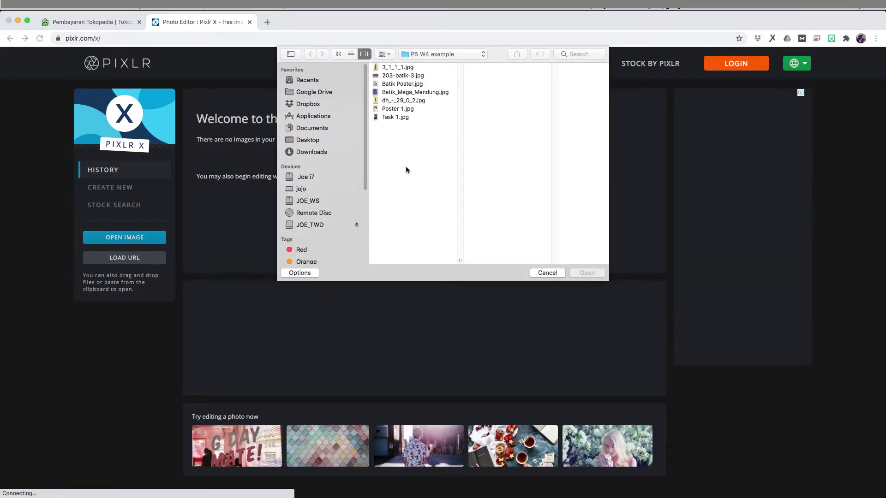
Open ocean-191986_960_720.jpg from Desktop > P5 > P5 W1 2 Example as the background
left_click(439, 53)
left_click(435, 64)
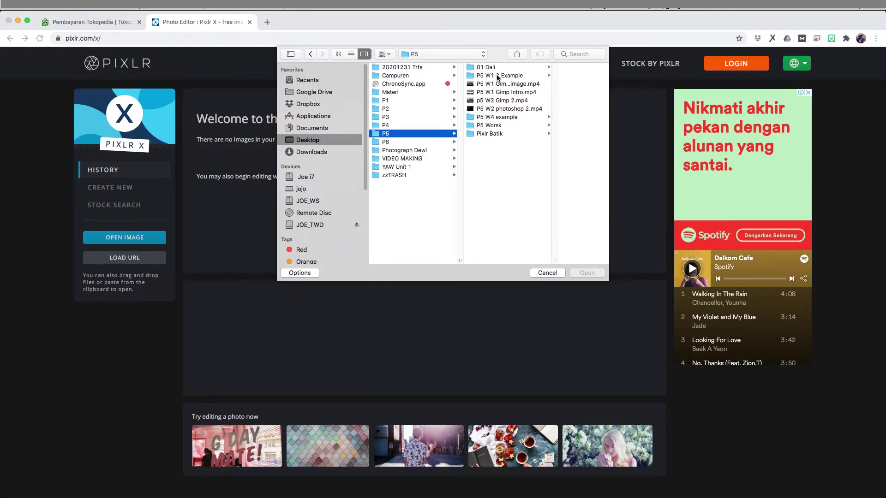
left_click(498, 76)
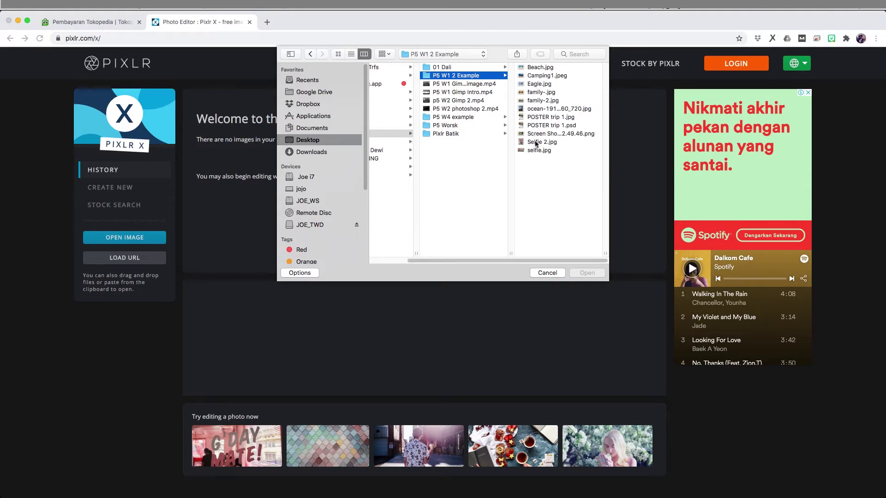
left_click(548, 110)
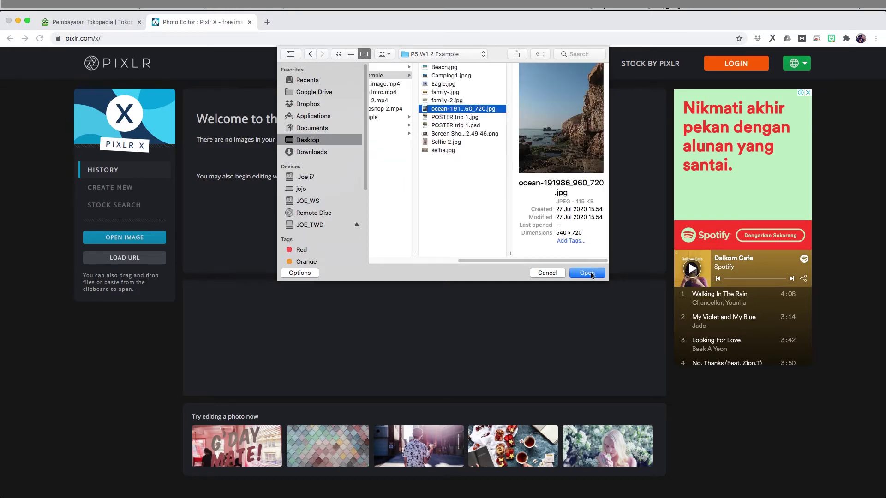
left_click(591, 274)
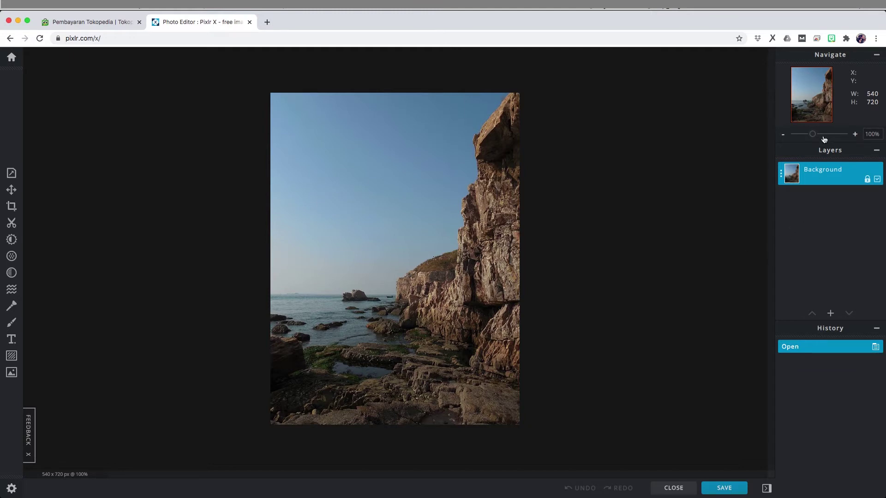
Zoom the cliff photo view in to about 111%
mouse_move(814, 134)
left_mouse_down()
mouse_move(833, 135)
mouse_move(816, 135)
left_mouse_up()
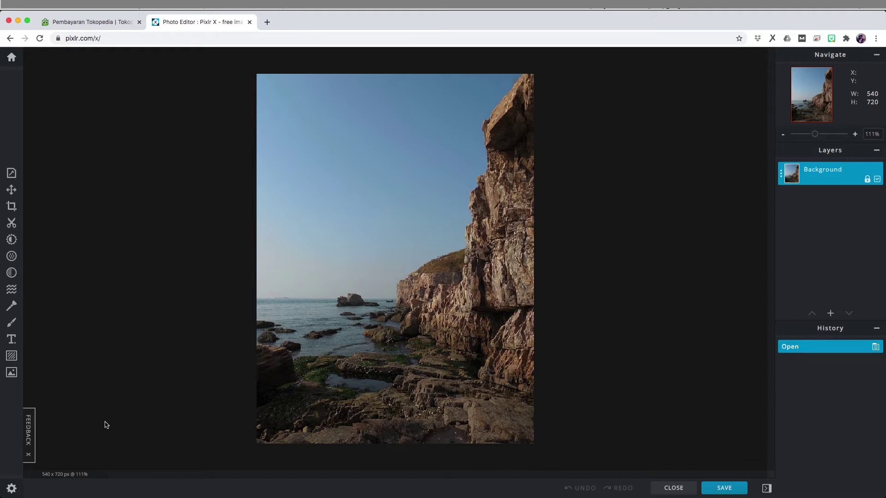
Add Eagle.jpg to the current document as a new layer above the cliff background
left_click(11, 372)
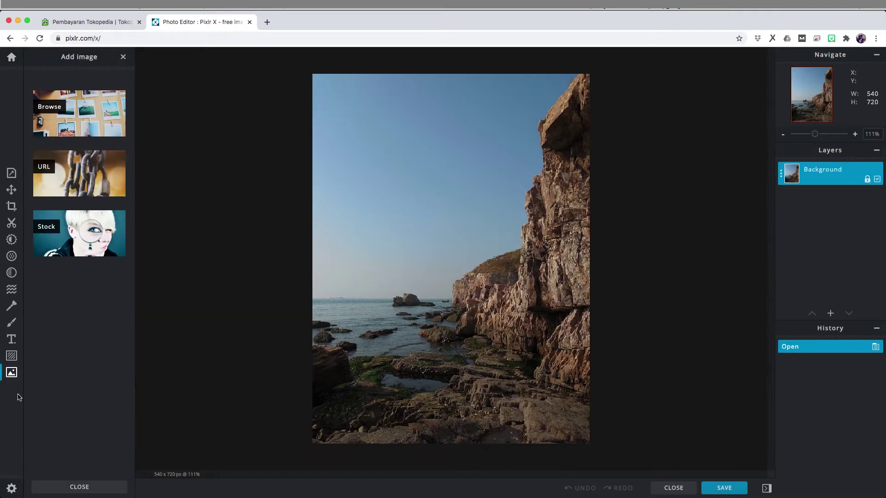
left_click(70, 127)
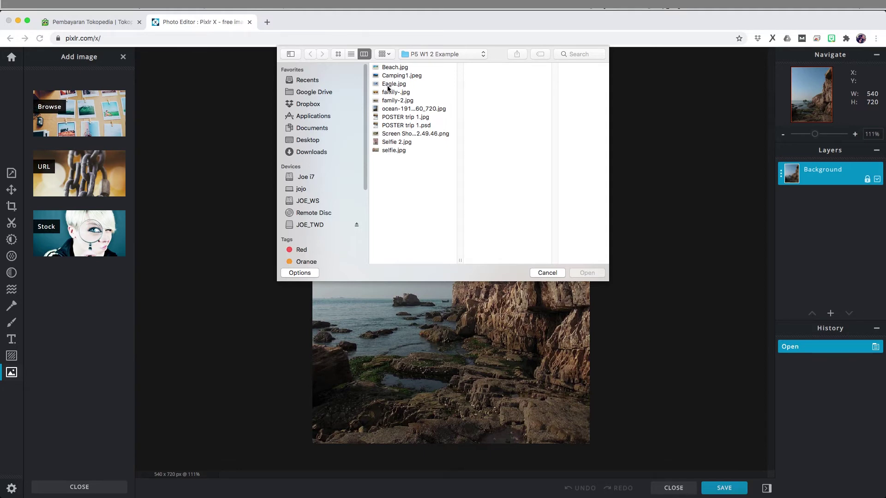
left_click(390, 83)
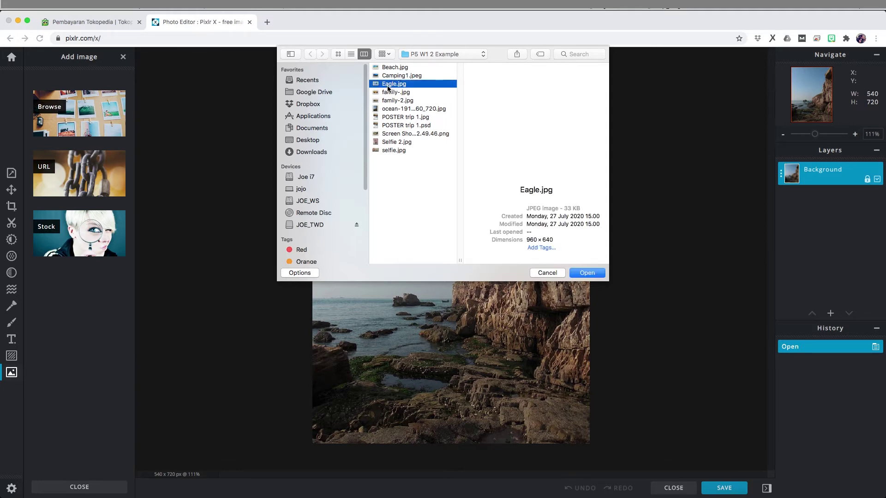
left_click(582, 274)
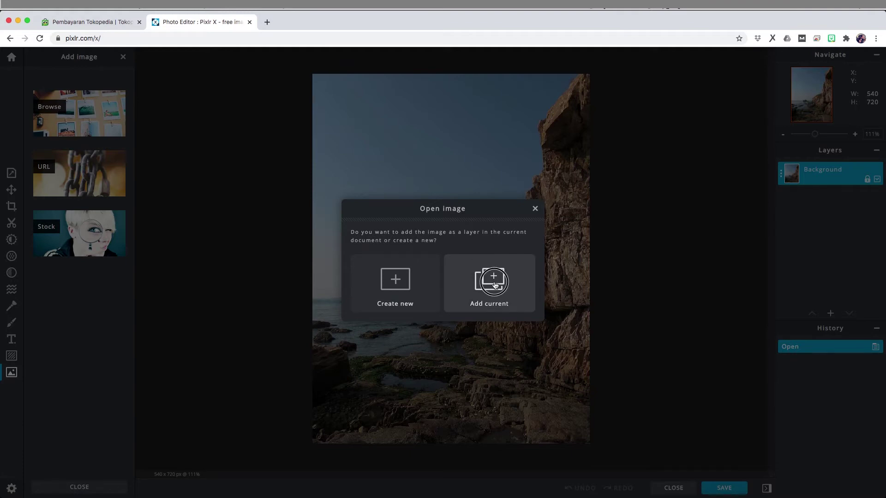
left_click(495, 285)
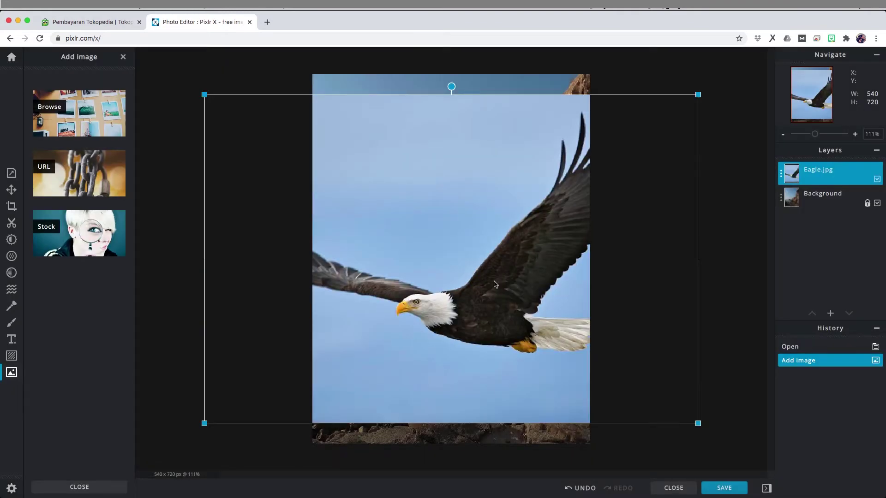
left_click(12, 190)
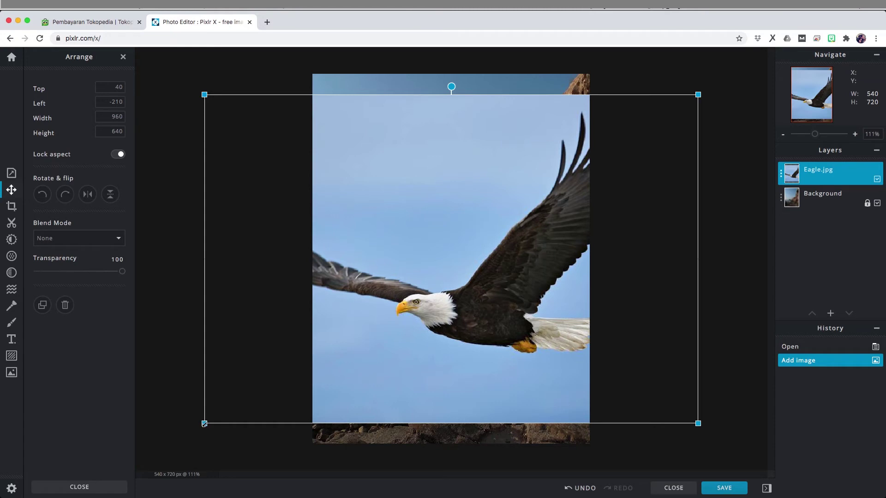
Resize the eagle layer to 338 × 225 px, leaving flip, rotation and opacity unchanged
left_click_drag(205, 424, 376, 199)
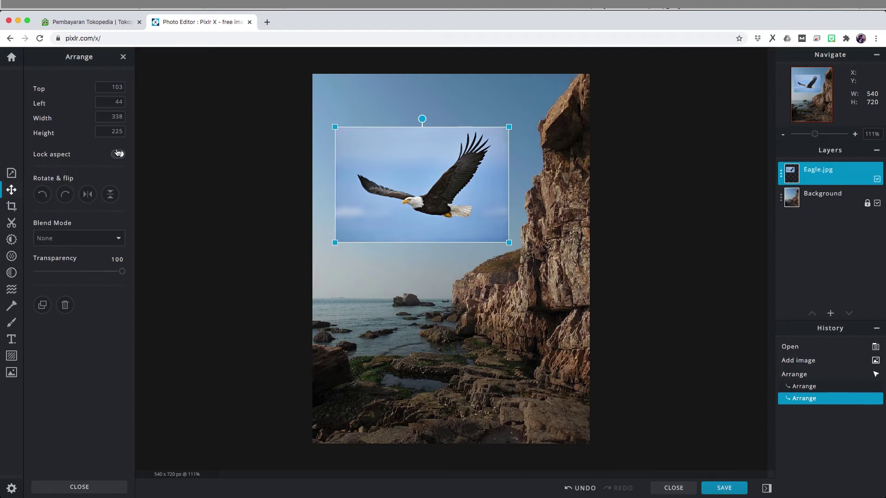
left_click(88, 194)
left_click(88, 194)
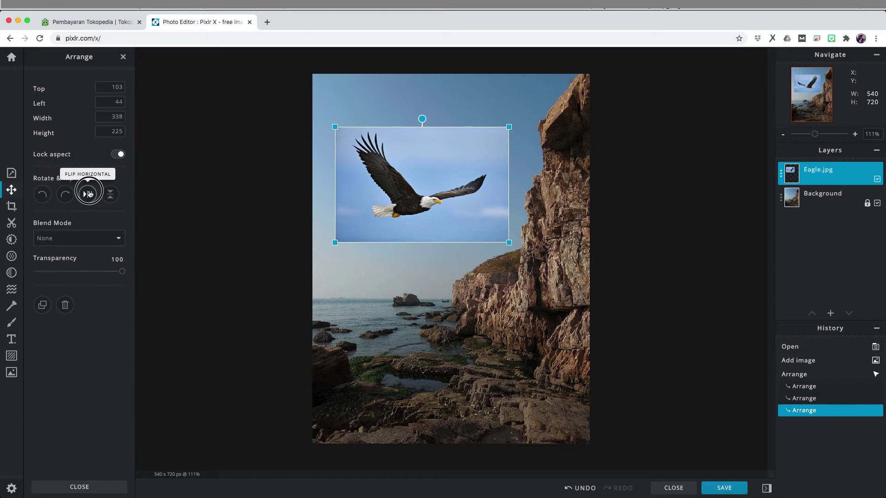
left_click(65, 194)
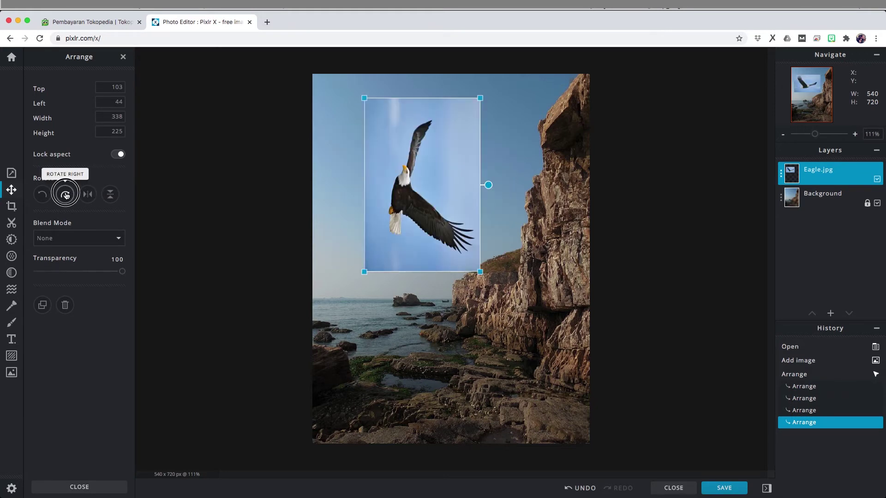
left_click(65, 194)
left_click(65, 194)
left_click(65, 195)
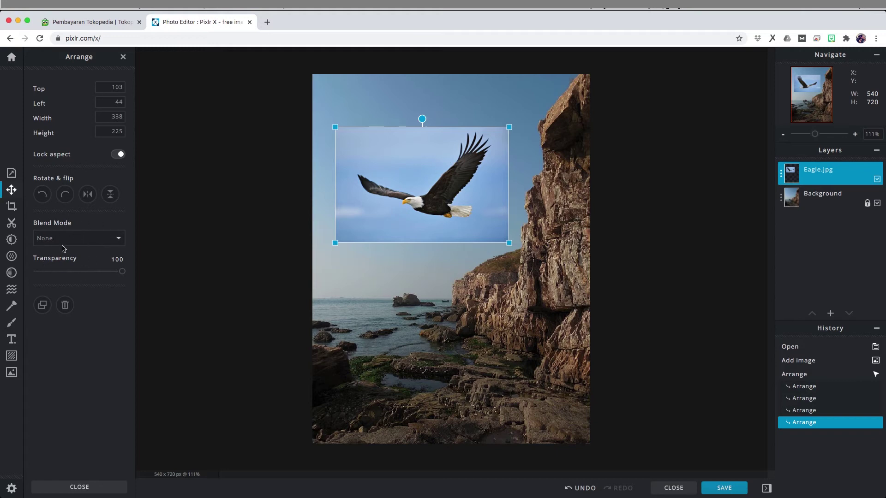
left_click(120, 274)
mouse_move(120, 273)
left_mouse_down()
mouse_move(43, 272)
mouse_move(128, 272)
left_mouse_up()
left_click(40, 307)
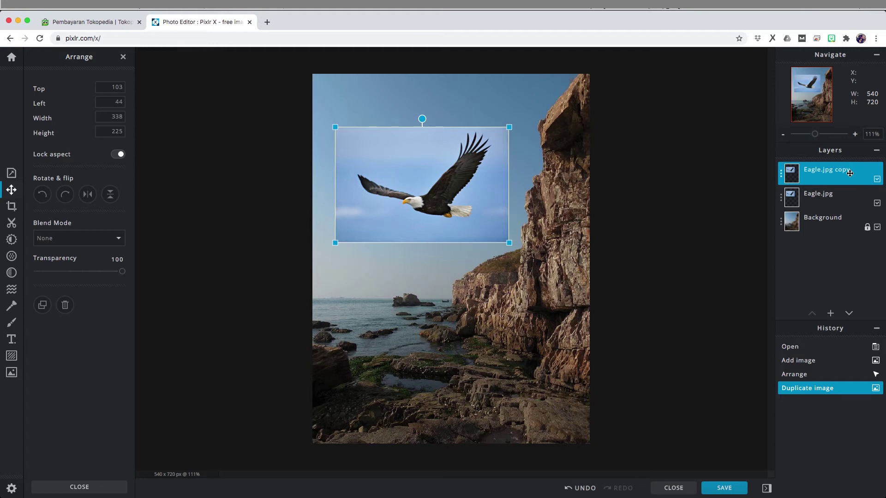
key("Delete")
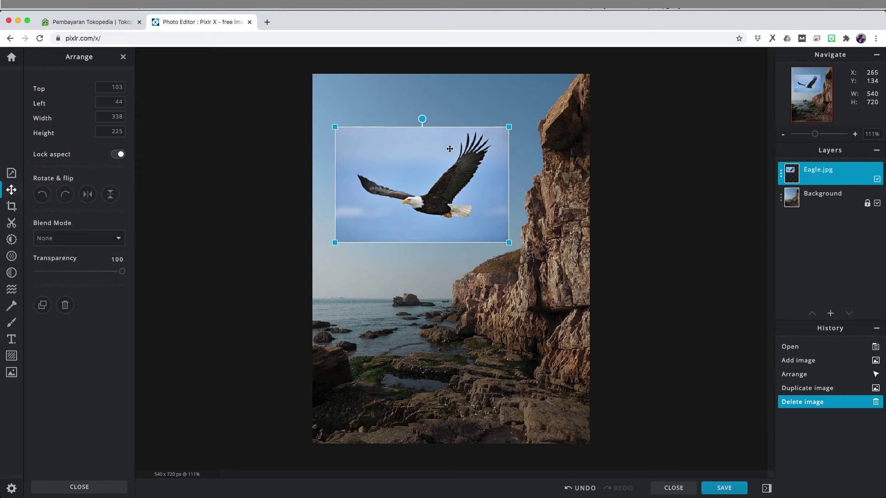
left_click(12, 223)
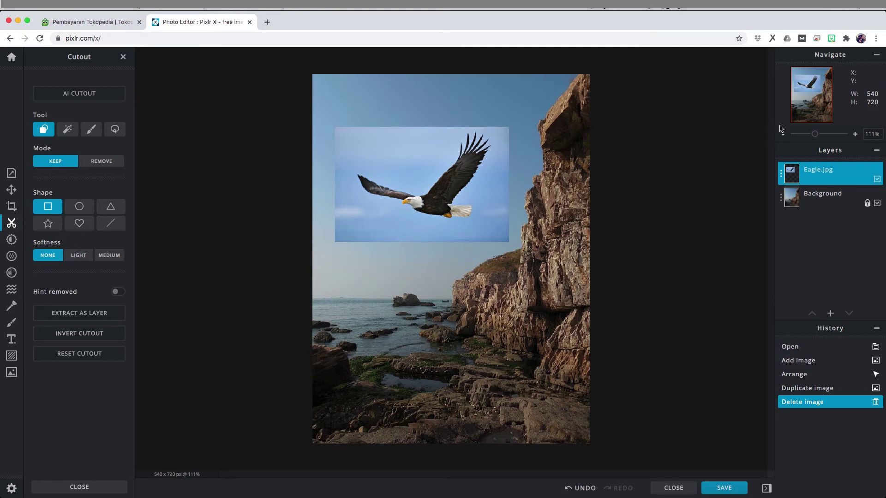
Zoom to 351% on the eagle and set Cutout to freehand Lasso in Remove mode
left_click_drag(815, 135, 825, 137)
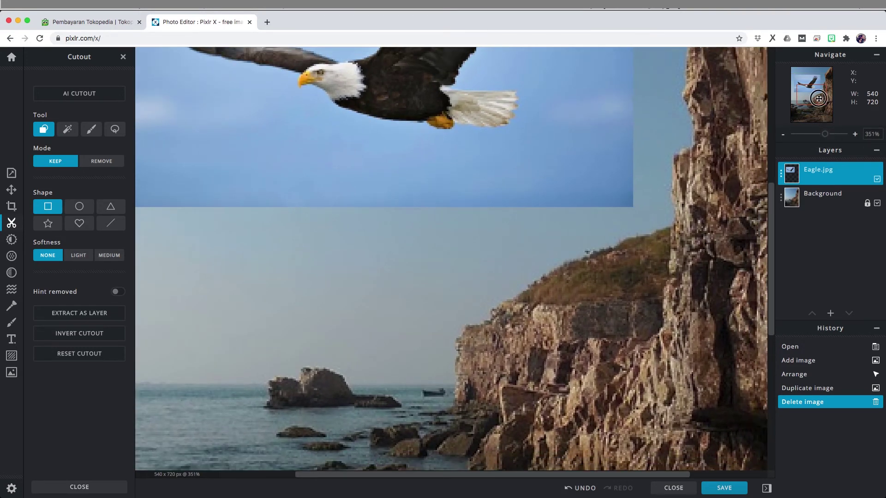
left_click_drag(820, 99, 815, 87)
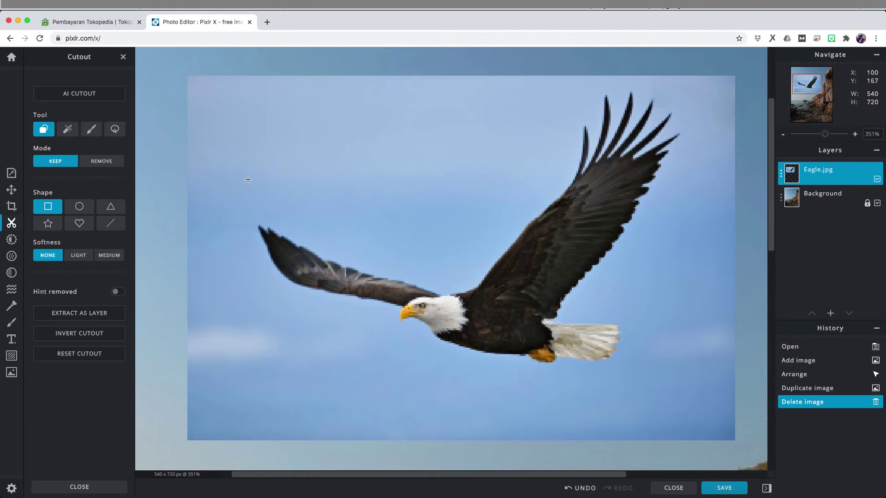
left_click(103, 162)
left_click(119, 132)
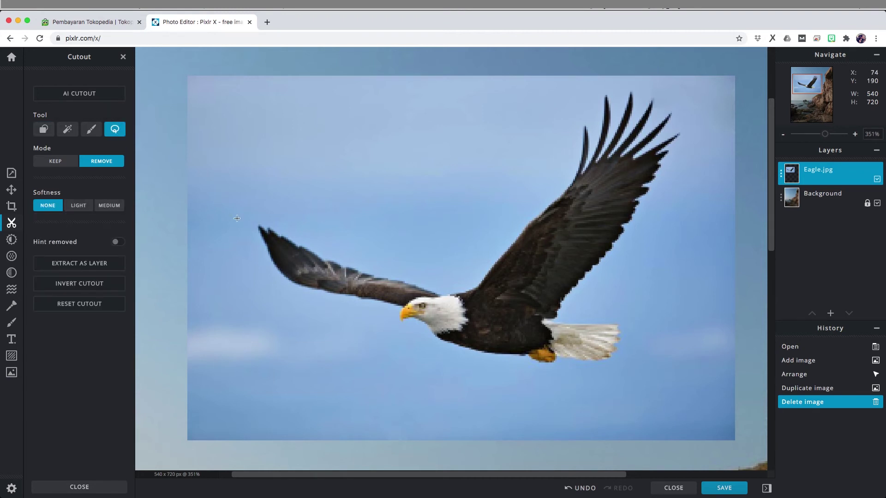
Lasso away the sky around the eagle's wings, tail, lower left and upper right
mouse_move(256, 219)
left_mouse_down()
mouse_move(378, 273)
mouse_move(445, 287)
mouse_move(465, 281)
mouse_move(566, 176)
mouse_move(580, 89)
mouse_move(537, 72)
mouse_move(184, 76)
mouse_move(166, 124)
mouse_move(185, 169)
left_mouse_up()
mouse_move(425, 117)
left_mouse_down()
mouse_move(362, 93)
mouse_move(422, 142)
left_mouse_up()
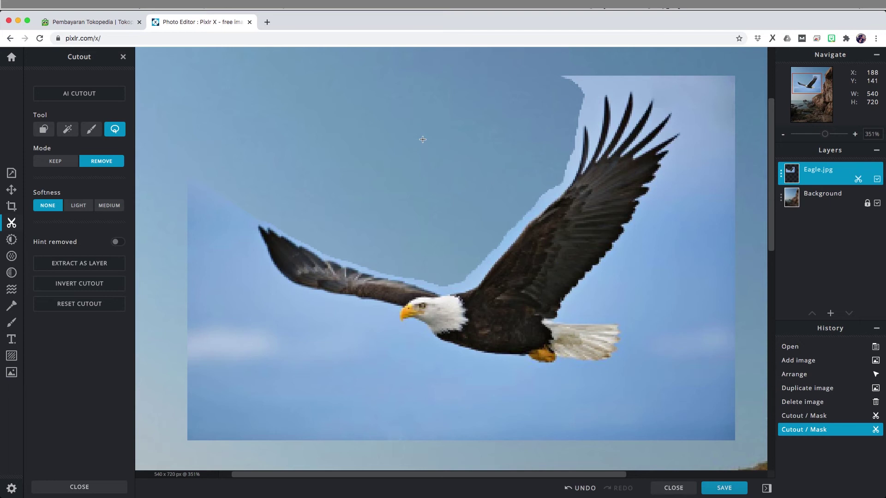
left_click_drag(259, 231, 559, 365)
left_click_drag(369, 383, 258, 369)
mouse_move(536, 364)
left_mouse_down()
mouse_move(587, 368)
mouse_move(528, 446)
mouse_move(579, 362)
mouse_move(616, 351)
mouse_move(617, 326)
mouse_move(559, 323)
mouse_move(616, 263)
mouse_move(669, 273)
mouse_move(763, 399)
mouse_move(556, 412)
left_mouse_up()
mouse_move(564, 312)
left_mouse_down()
mouse_move(679, 99)
mouse_move(740, 277)
left_mouse_up()
mouse_move(677, 139)
left_mouse_down()
mouse_move(570, 103)
mouse_move(689, 100)
left_mouse_up()
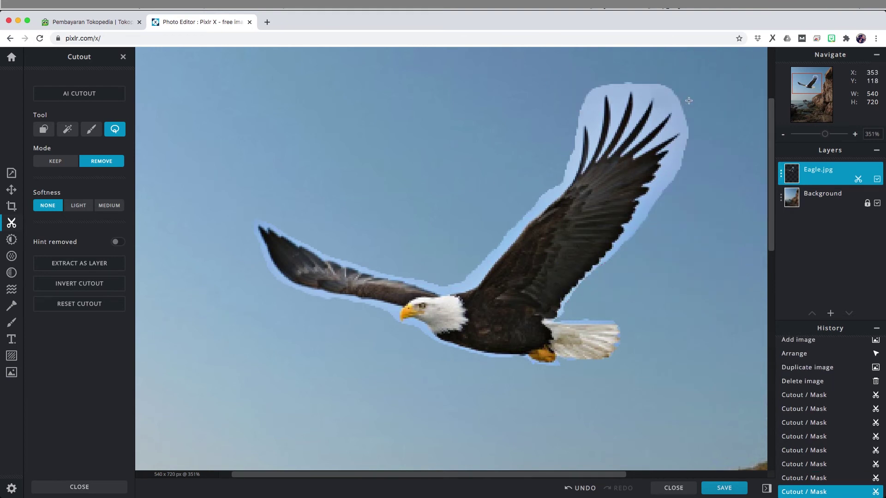
left_click_drag(825, 133, 831, 134)
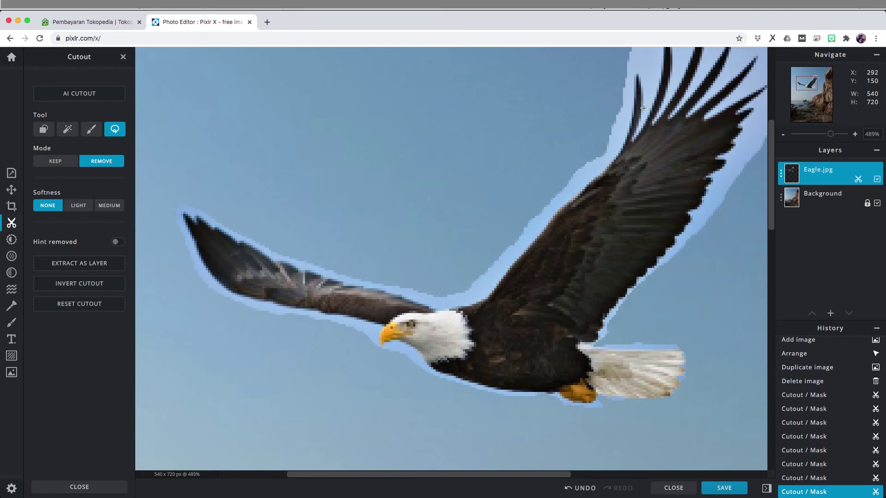
Trim the leftover sky strip along the eagle's upper and outer wing edges
mouse_move(633, 76)
left_mouse_down()
mouse_move(636, 107)
mouse_move(620, 147)
mouse_move(584, 158)
left_mouse_up()
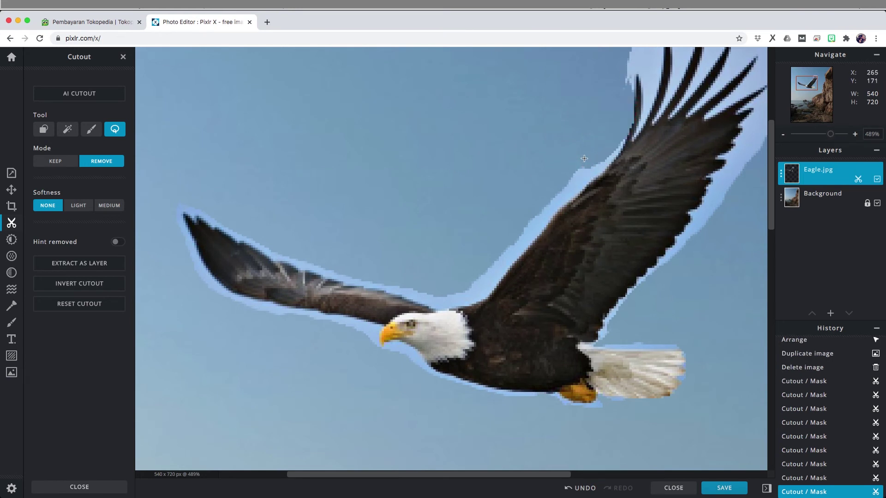
left_click(568, 199)
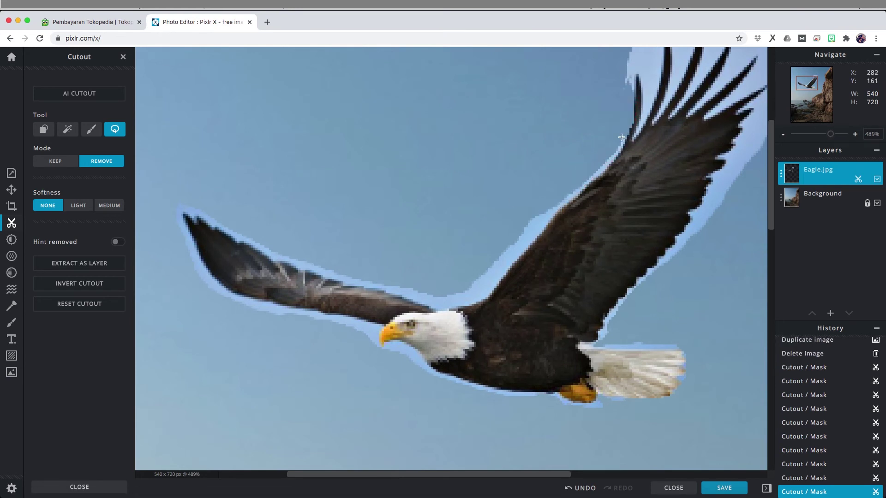
mouse_move(569, 190)
left_mouse_down()
mouse_move(597, 176)
mouse_move(519, 259)
mouse_move(584, 185)
left_mouse_up()
left_click(597, 176)
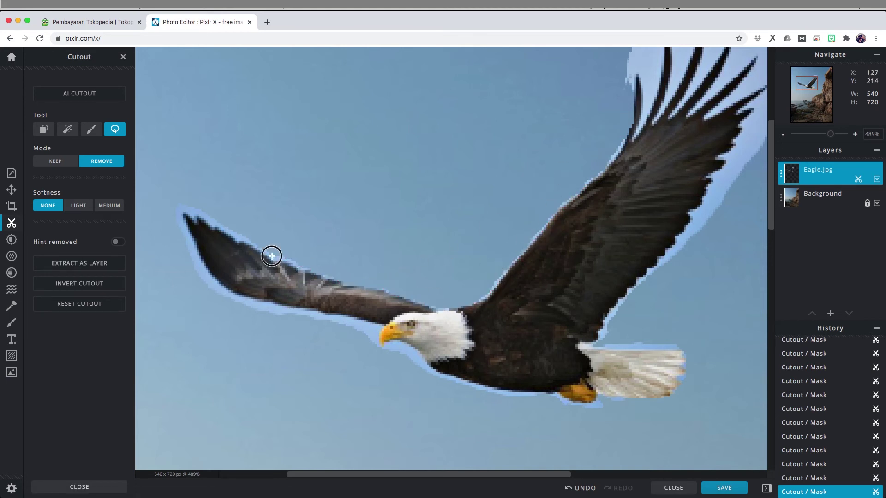
left_click_drag(196, 215, 193, 258)
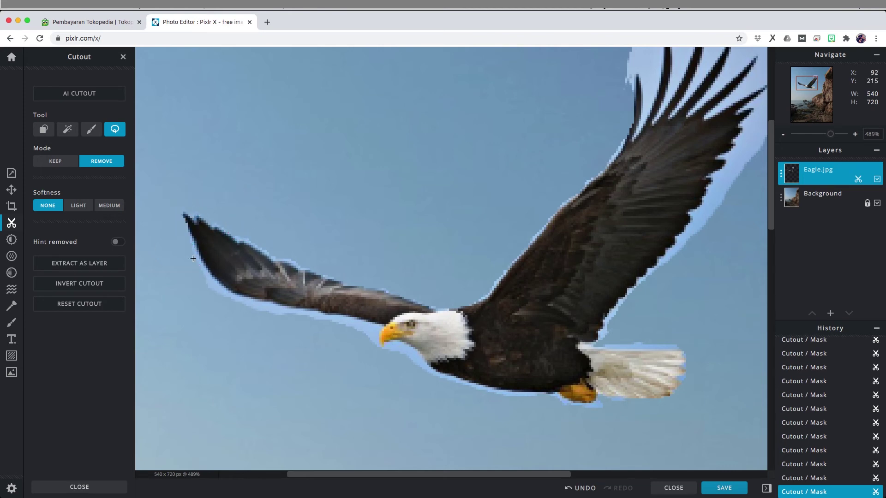
Remove the blue fringe along the eagle's belly, tail and lower wing edge
scroll(267, 260, "left", 3)
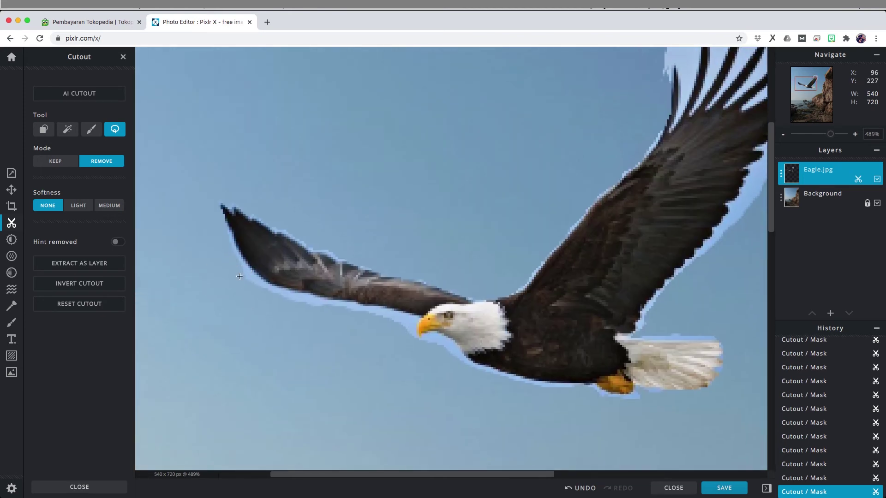
scroll(417, 320, "right", 3)
scroll(417, 321, "down", 1)
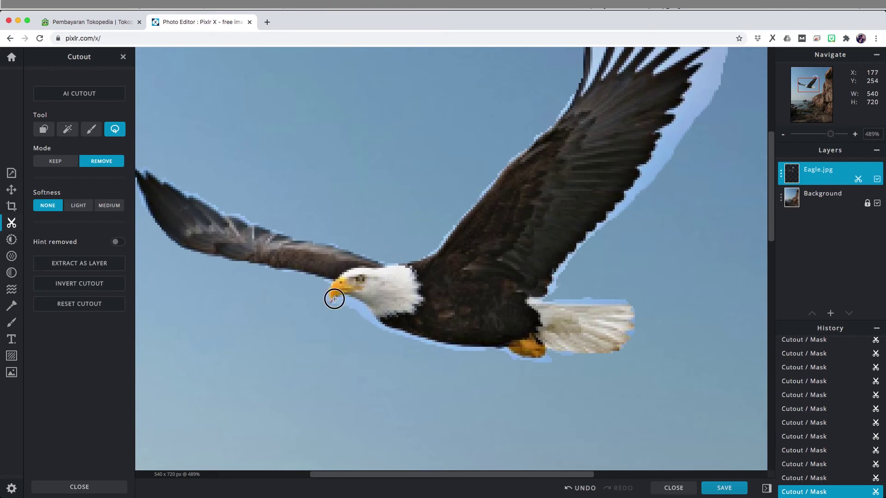
mouse_move(398, 344)
left_mouse_down()
mouse_move(514, 356)
mouse_move(546, 300)
mouse_move(573, 294)
left_mouse_up()
scroll(646, 187, "up", 6)
scroll(646, 188, "right", 4)
mouse_move(514, 372)
left_mouse_down()
mouse_move(543, 324)
mouse_move(605, 310)
mouse_move(570, 283)
mouse_move(558, 374)
mouse_move(565, 330)
mouse_move(551, 315)
mouse_move(607, 273)
mouse_move(406, 280)
mouse_move(416, 336)
left_mouse_up()
scroll(589, 275, "up", 5)
scroll(590, 275, "right", 2)
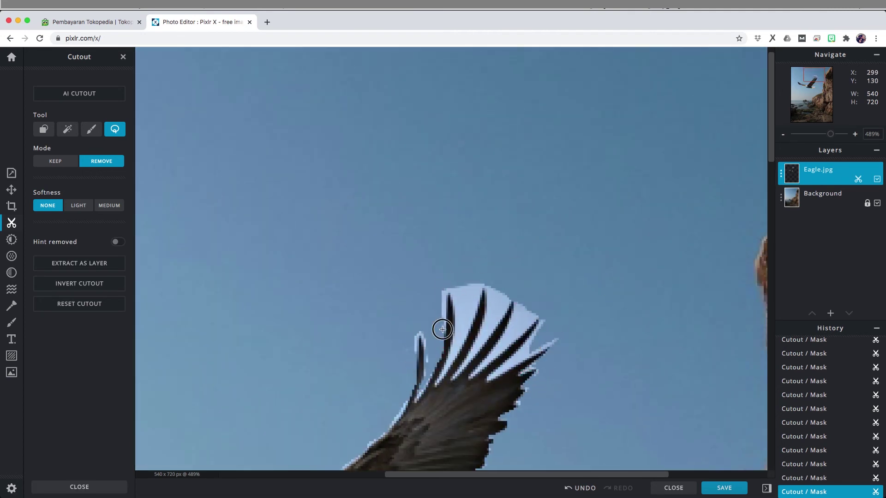
Clear the remaining pale fringe near the wing tip and between the feather tips
left_click_drag(449, 292, 471, 264)
mouse_move(435, 376)
left_mouse_down()
mouse_move(484, 307)
mouse_move(501, 323)
mouse_move(493, 328)
mouse_move(505, 353)
mouse_move(489, 360)
left_mouse_up()
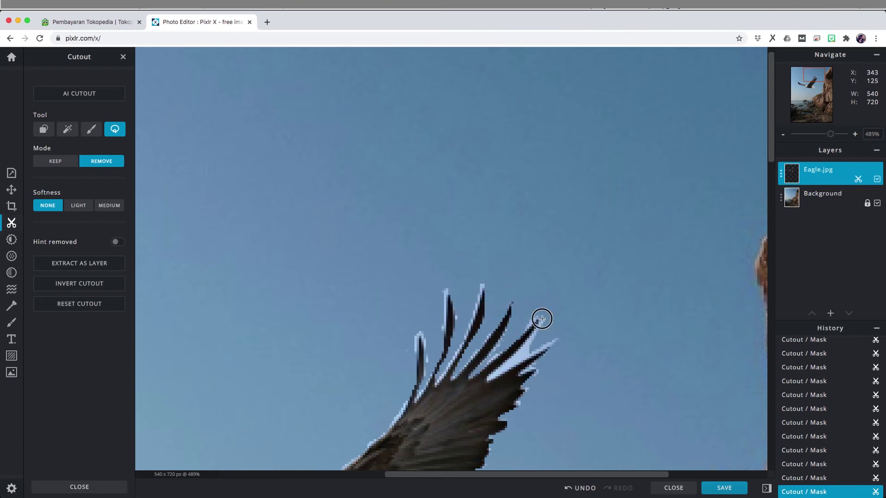
mouse_move(557, 340)
left_mouse_down()
mouse_move(496, 376)
mouse_move(538, 352)
left_mouse_up()
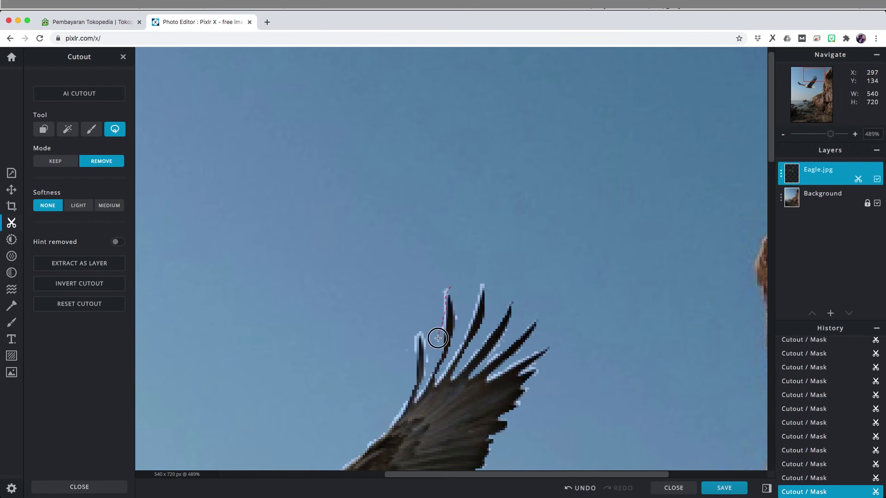
left_click_drag(830, 134, 816, 137)
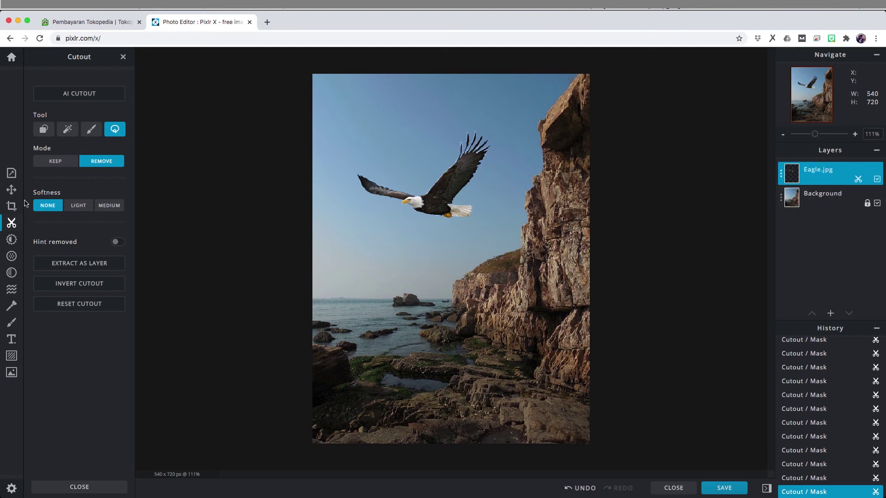
left_click(11, 190)
Nudge the eagle cutout slightly left and down in the sky over the cliff
left_click_drag(423, 198, 409, 209)
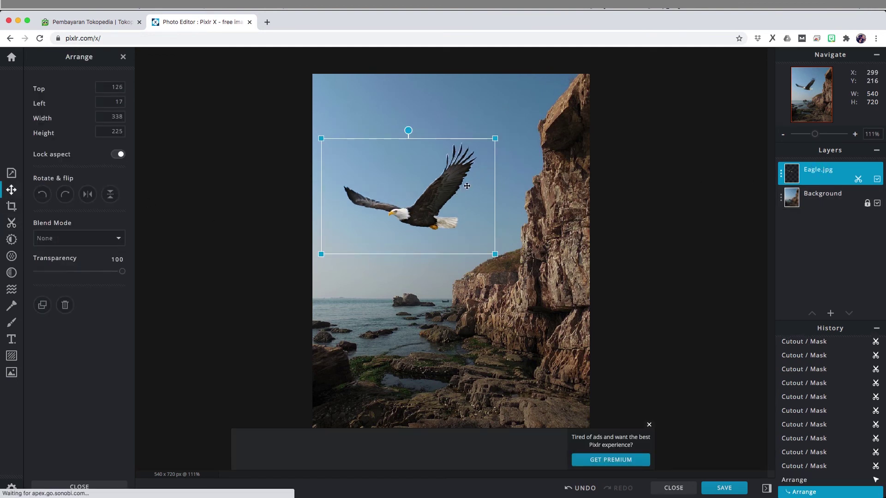
left_click(622, 209)
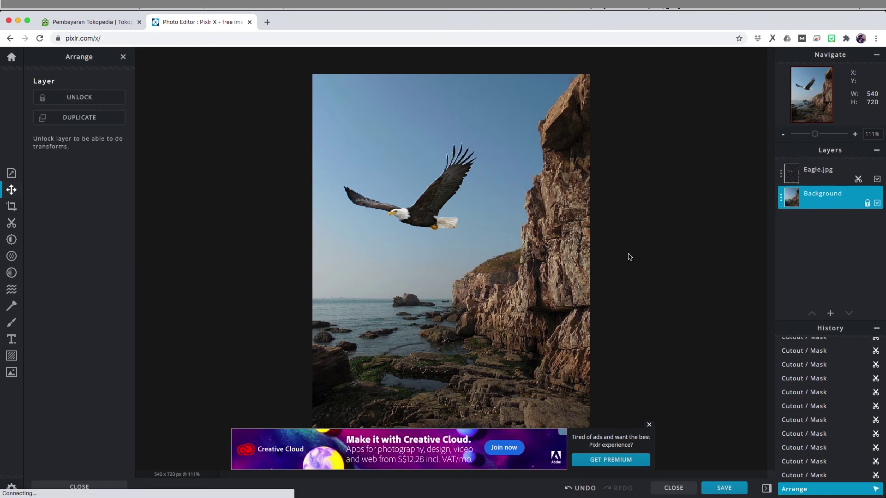
left_click(649, 425)
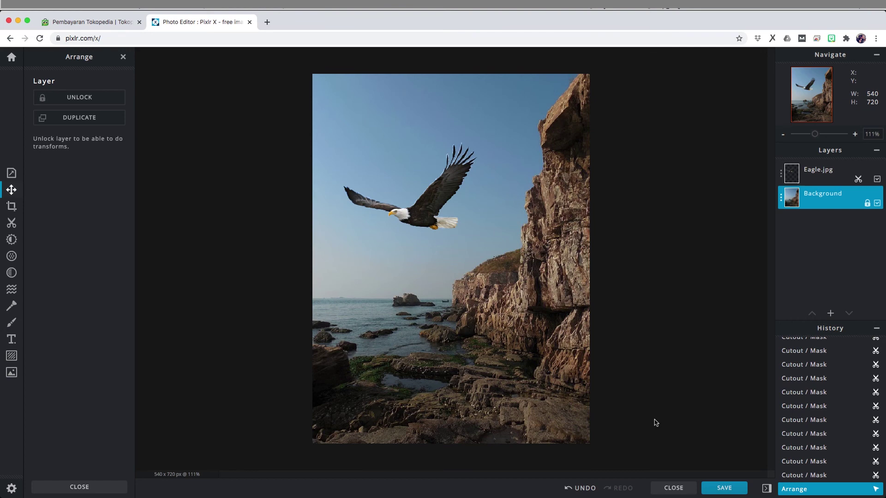
left_click(726, 490)
Download the composite as Task 1.jpg at high JPG quality and close the save window
left_click_drag(558, 210, 397, 214)
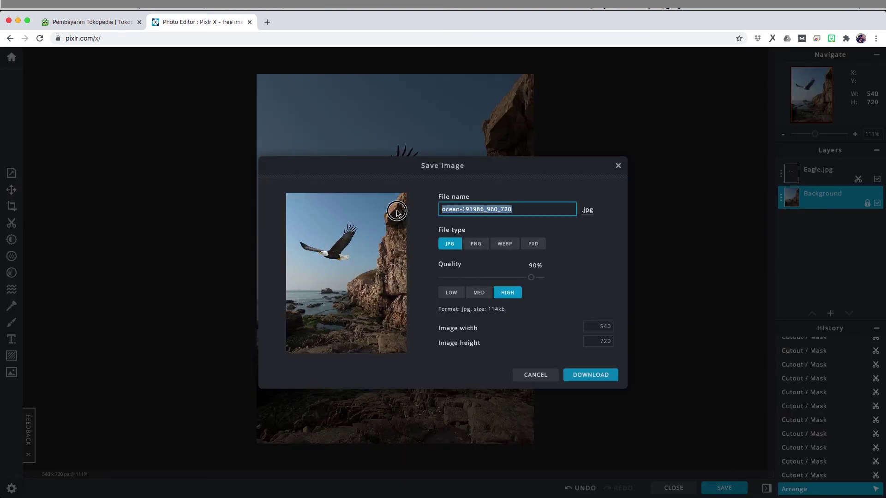
type("Tas")
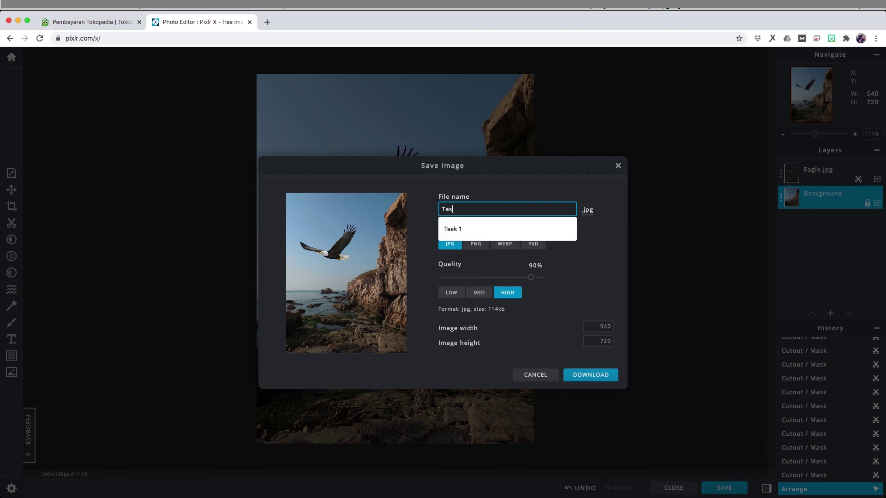
type("k 1")
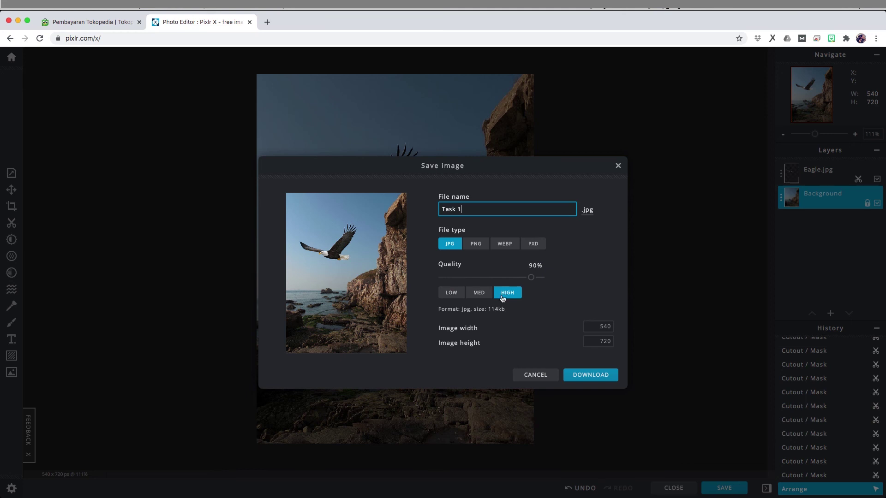
left_click(589, 376)
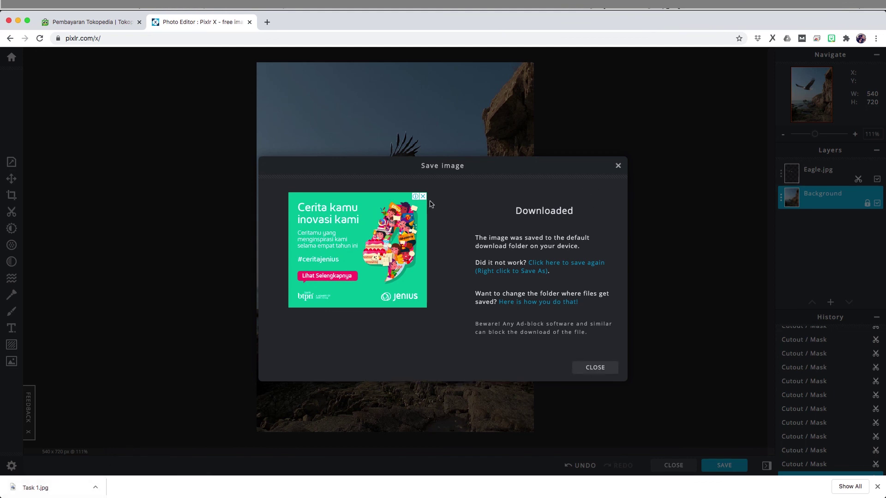
left_click(422, 196)
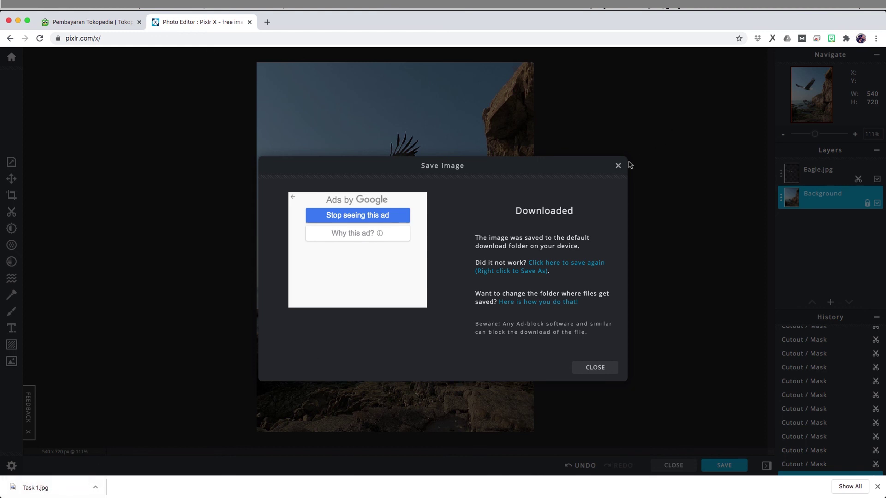
left_click(619, 165)
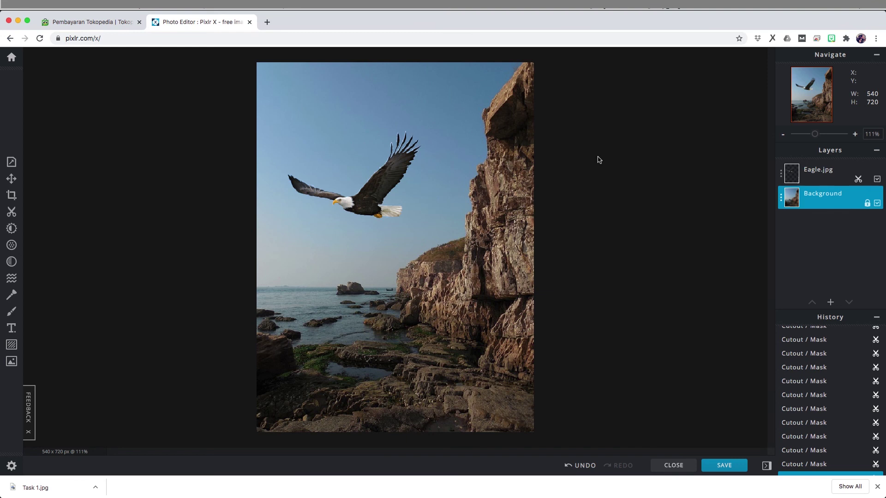